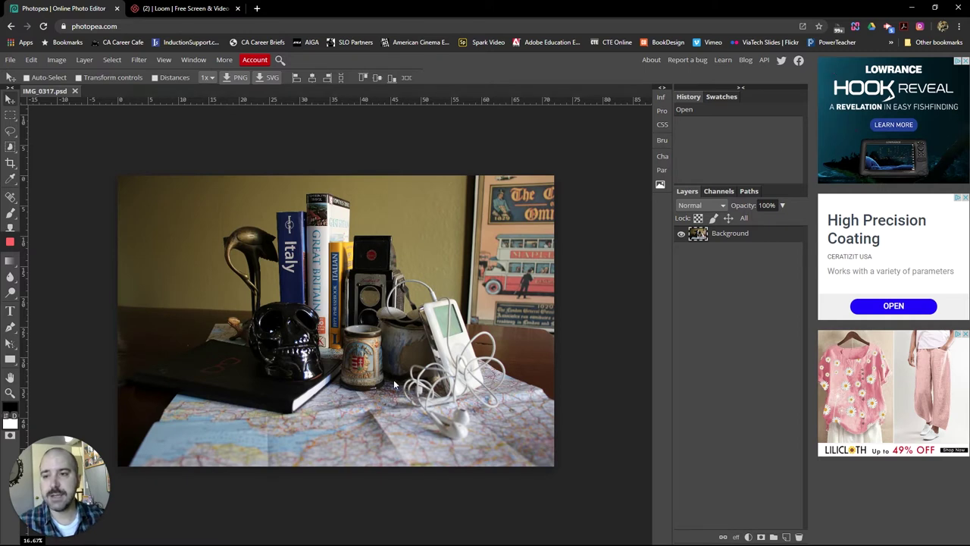
# Crop the photo to a box inside its edges, trimming the left and right strips
pyautogui.click(10, 163)
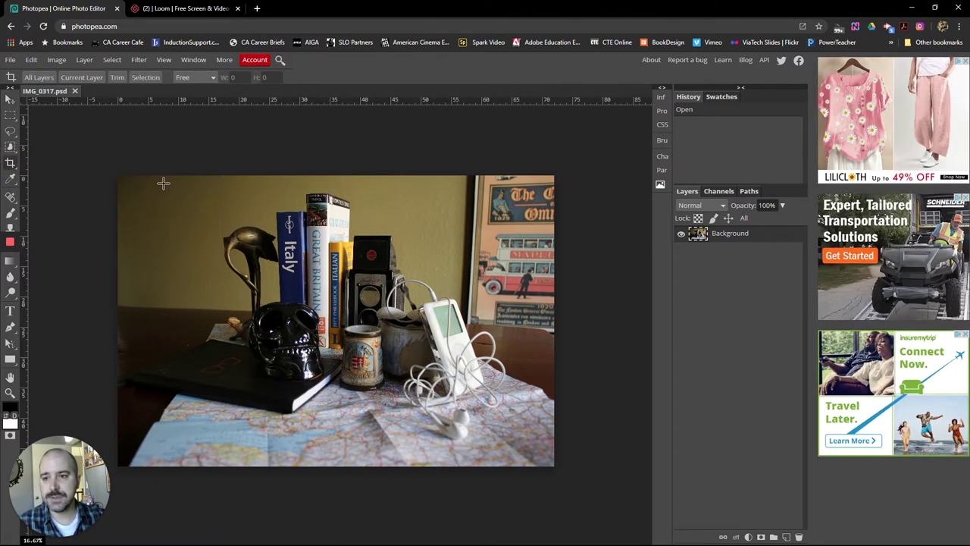
pyautogui.moveTo(158, 175); pyautogui.dragTo(544, 464)
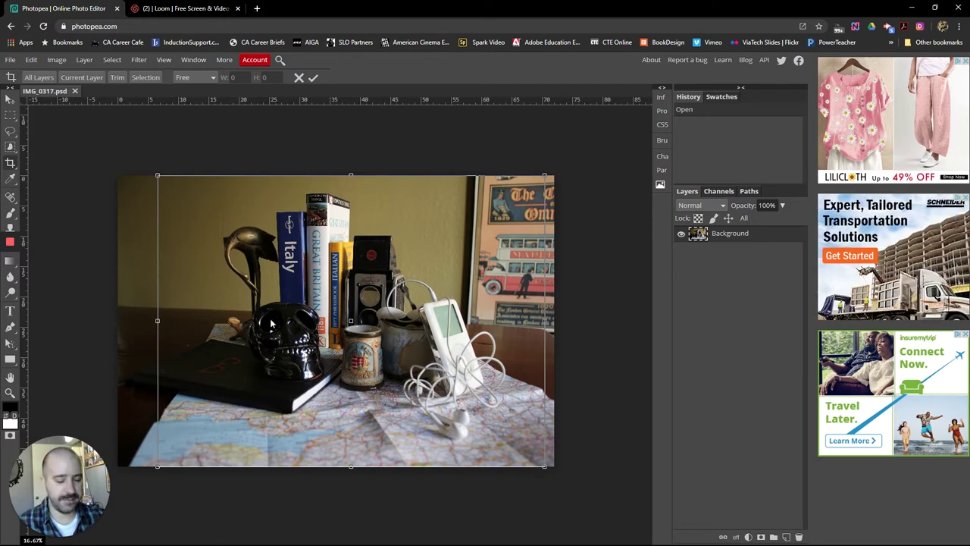
pyautogui.press('Return')
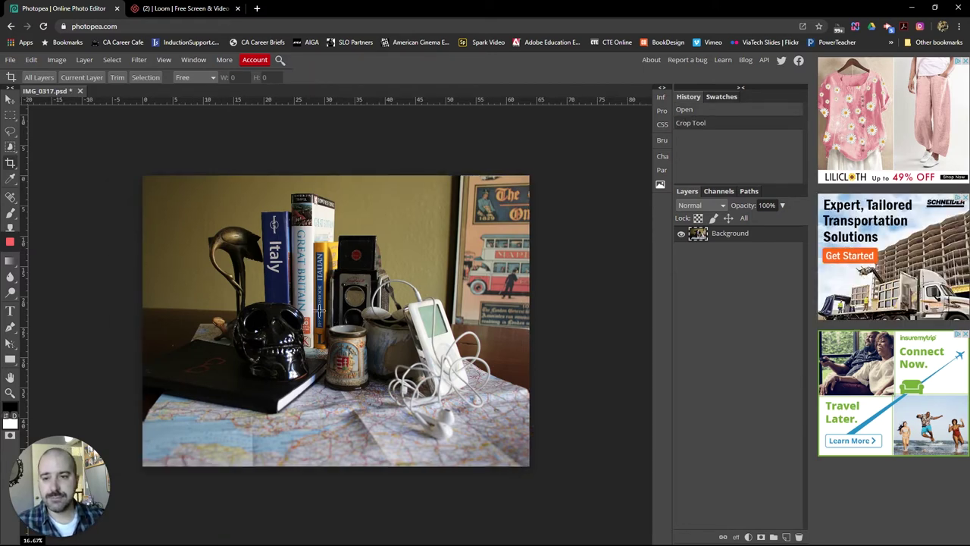
pyautogui.scroll(1, 320, 311)
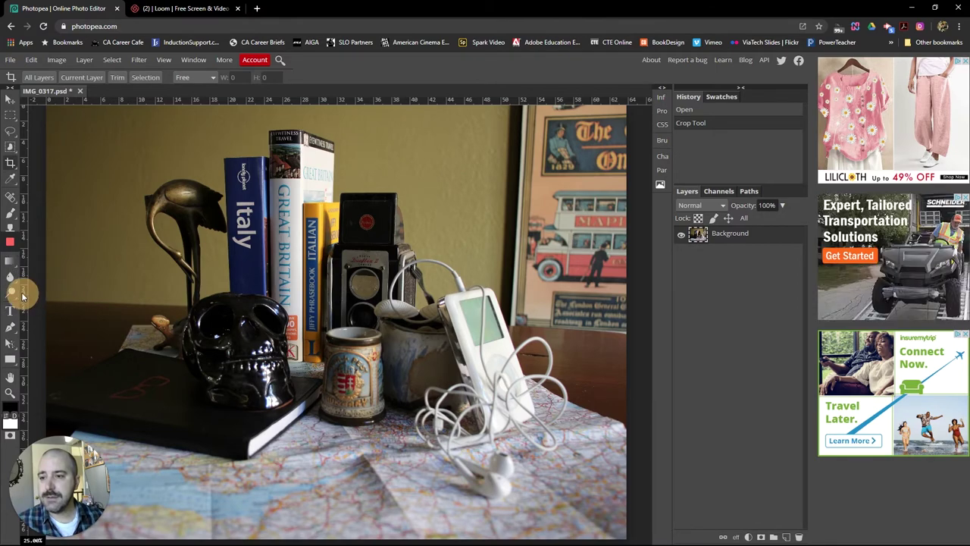
# Restore the browser window to a smaller size, then widen it to the left and right
pyautogui.moveTo(26, 295)
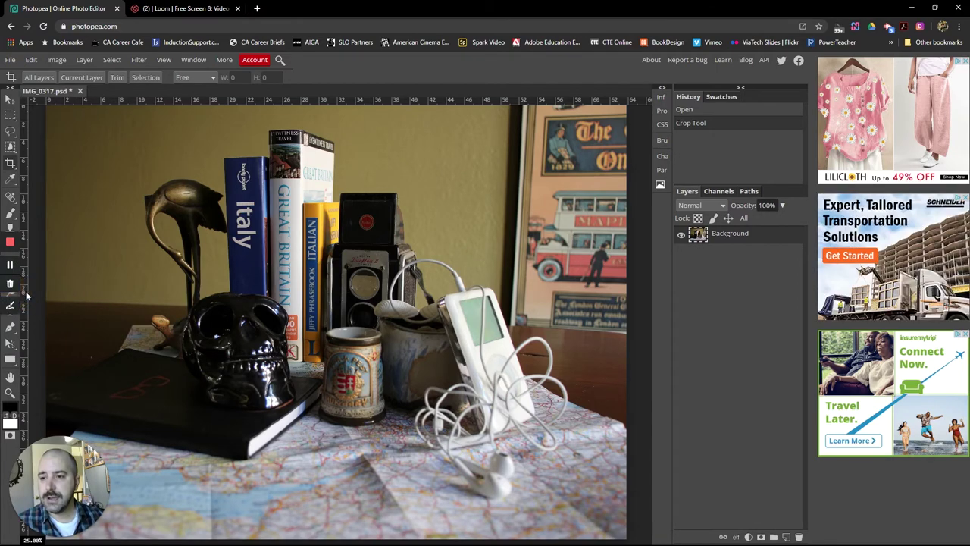
pyautogui.doubleClick(467, 8)
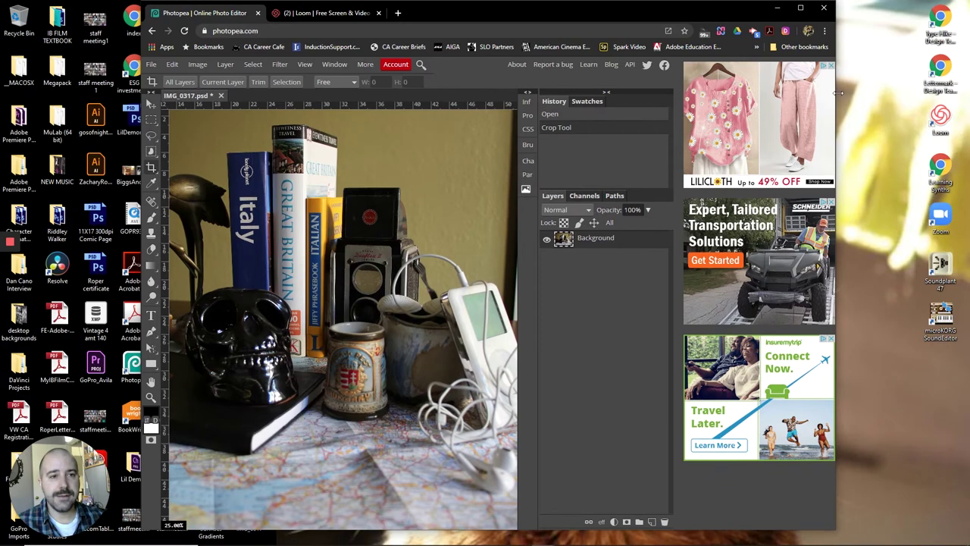
pyautogui.moveTo(839, 92); pyautogui.dragTo(969, 92)
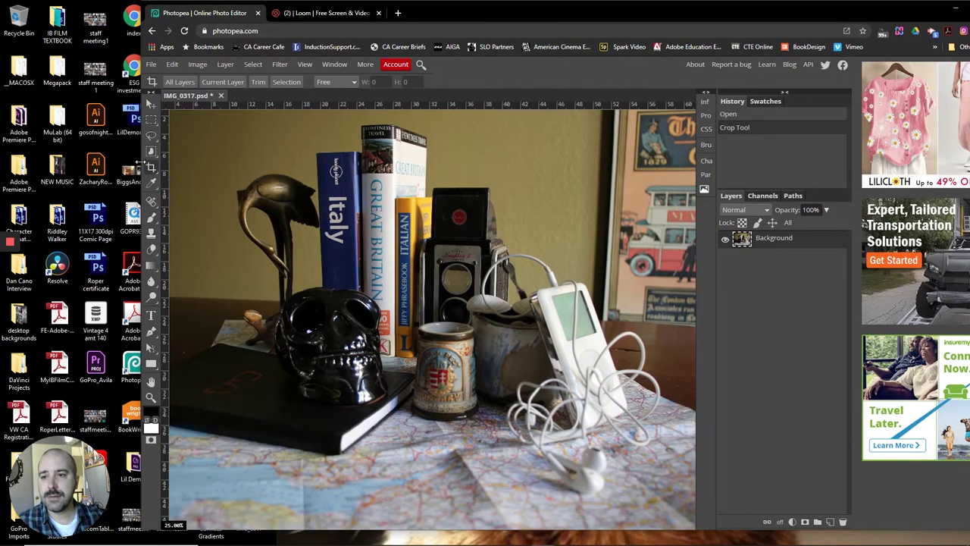
pyautogui.moveTo(140, 159); pyautogui.dragTo(23, 160)
pyautogui.click(30, 299)
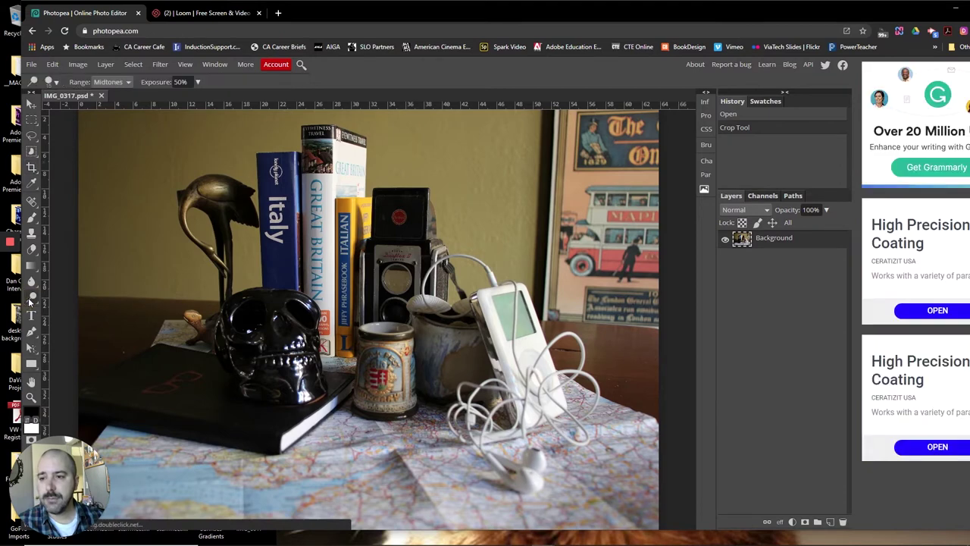
# Choose the Dodge tool and undo a trial stroke on the skull
pyautogui.rightClick(32, 300)
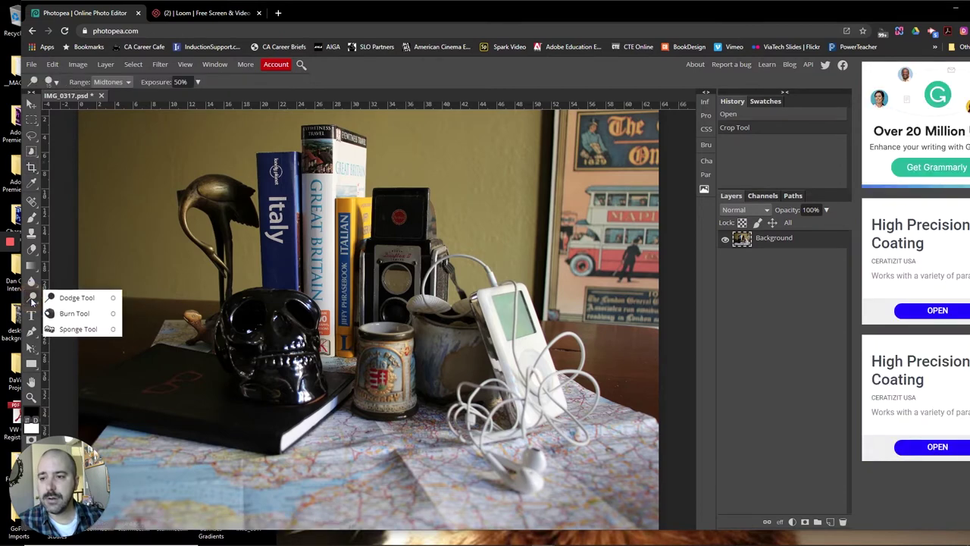
pyautogui.click(76, 298)
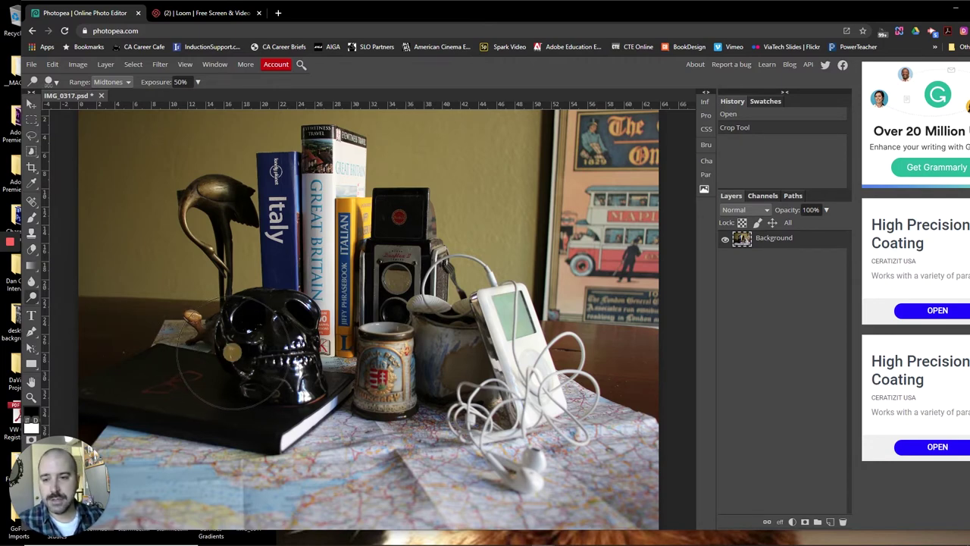
pyautogui.moveTo(228, 351); pyautogui.dragTo(242, 363)
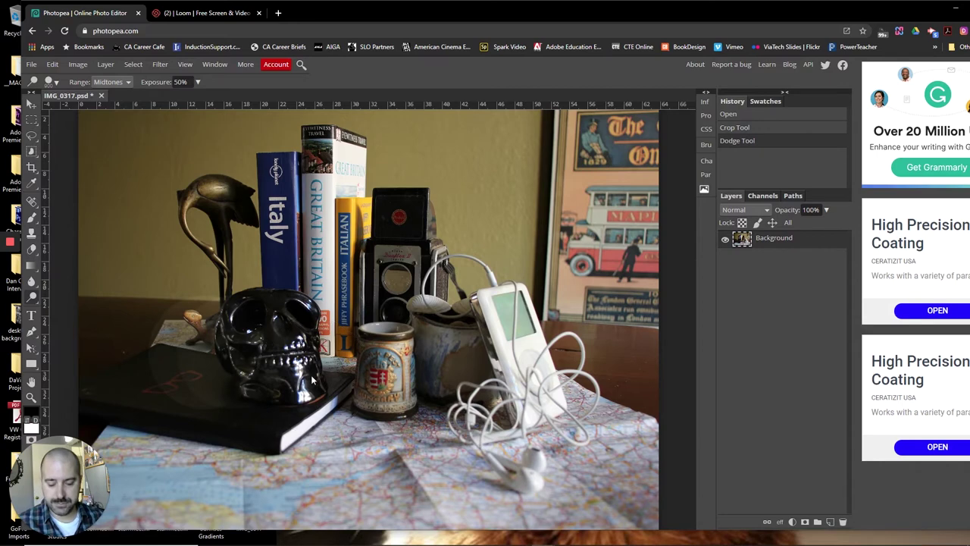
pyautogui.hotkey('ctrl', 'z')
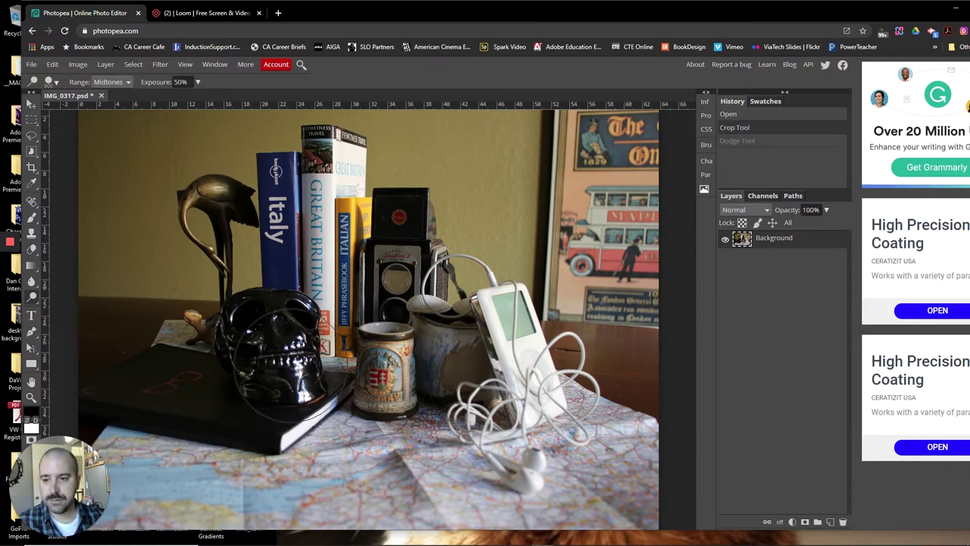
# Set the dodge brush hardness to 0% and exposure to 20%
pyautogui.click(55, 82)
pyautogui.moveTo(71, 134); pyautogui.dragTo(37, 133)
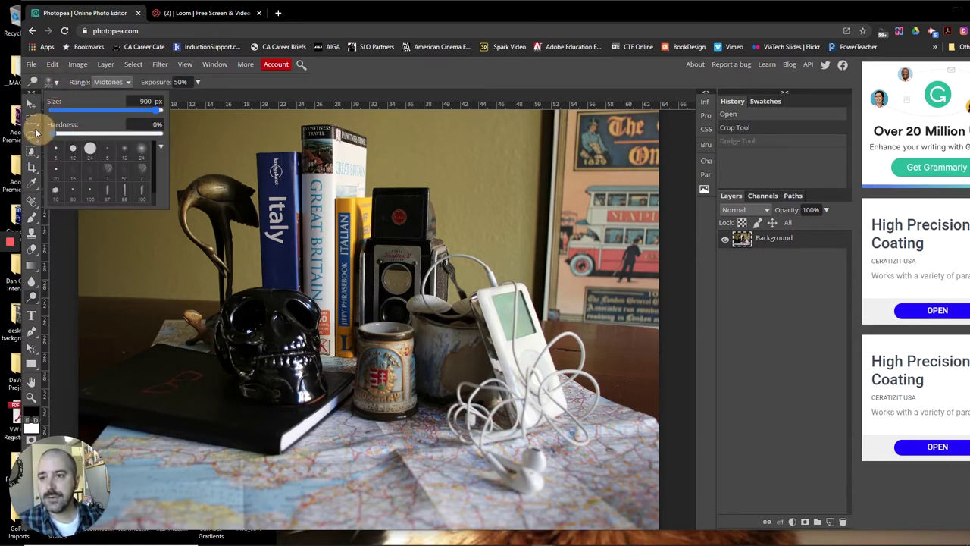
pyautogui.click(234, 75)
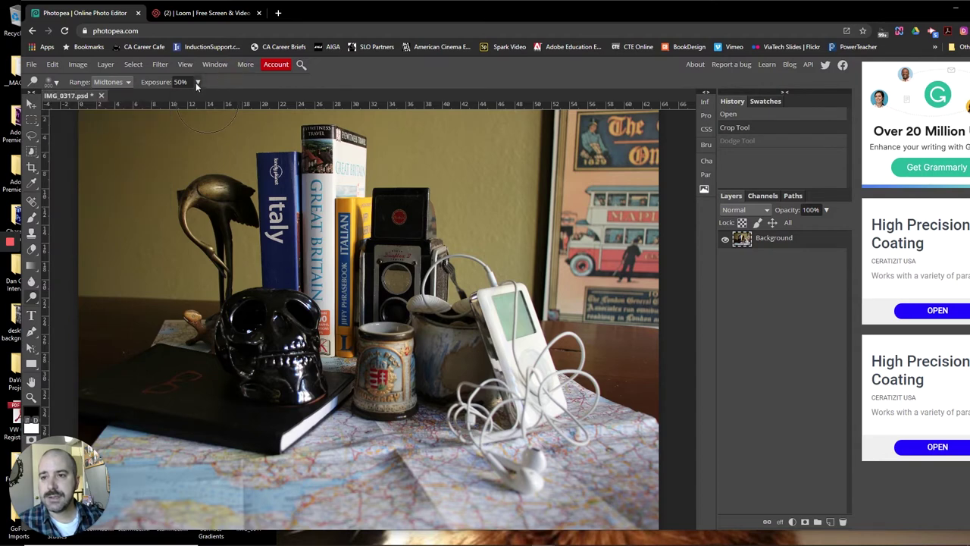
pyautogui.write('20')
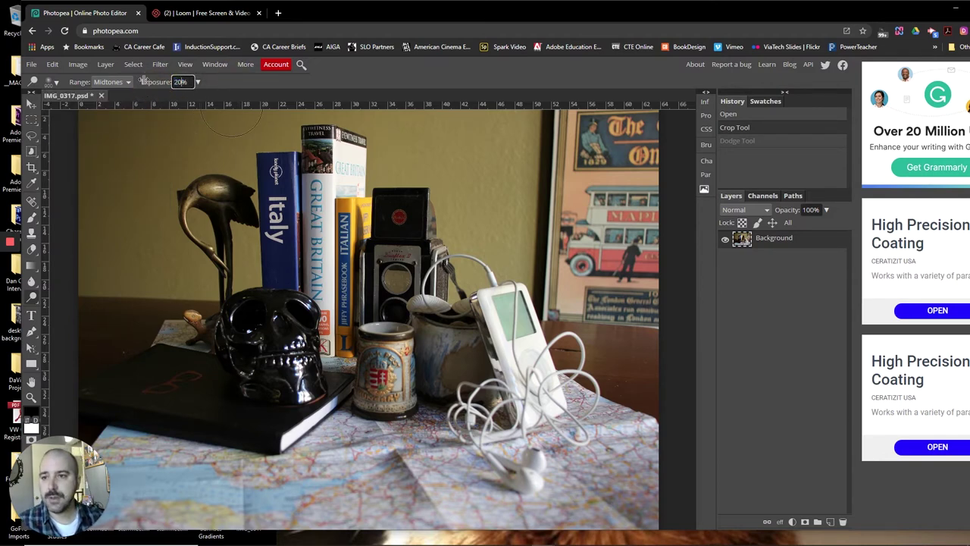
# Dodge the skull, black book, flamingo head and grey pot behind the mug at 20% exposure
pyautogui.moveTo(243, 303)
pyautogui.mouseDown()
pyautogui.moveTo(227, 364)
pyautogui.moveTo(197, 371)
pyautogui.moveTo(258, 364)
pyautogui.mouseUp()
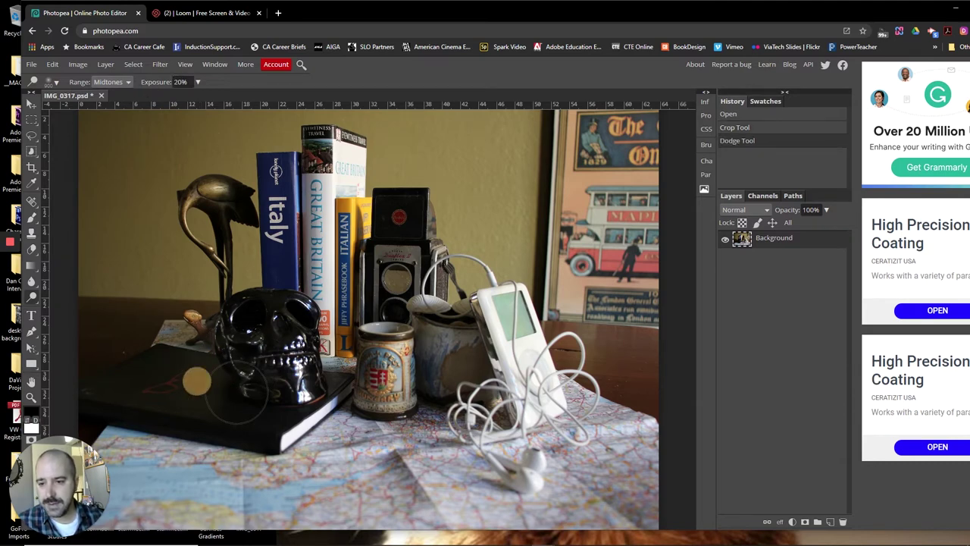
pyautogui.moveTo(254, 407)
pyautogui.mouseDown()
pyautogui.moveTo(248, 395)
pyautogui.moveTo(271, 401)
pyautogui.moveTo(129, 379)
pyautogui.mouseUp()
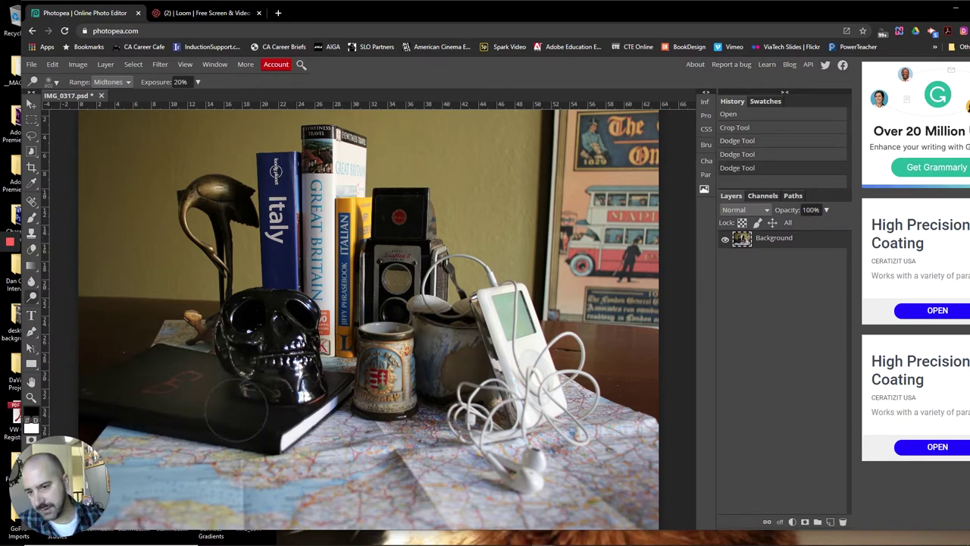
pyautogui.moveTo(280, 361)
pyautogui.mouseDown()
pyautogui.moveTo(283, 368)
pyautogui.moveTo(282, 339)
pyautogui.moveTo(266, 318)
pyautogui.moveTo(237, 328)
pyautogui.moveTo(266, 353)
pyautogui.moveTo(286, 345)
pyautogui.moveTo(288, 317)
pyautogui.moveTo(258, 300)
pyautogui.moveTo(265, 280)
pyautogui.mouseUp()
pyautogui.moveTo(250, 193)
pyautogui.mouseDown()
pyautogui.moveTo(231, 197)
pyautogui.moveTo(231, 254)
pyautogui.moveTo(230, 205)
pyautogui.mouseUp()
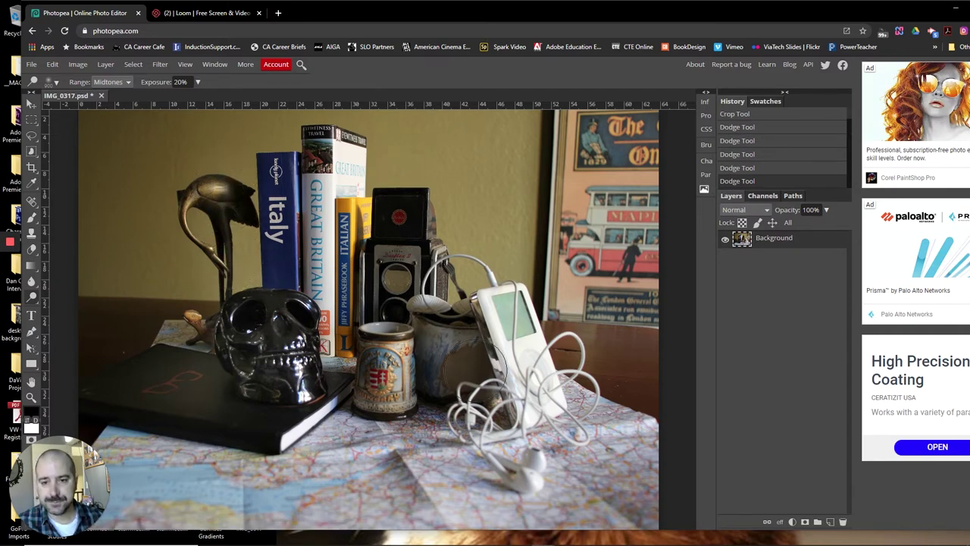
pyautogui.moveTo(430, 355)
pyautogui.mouseDown()
pyautogui.moveTo(428, 388)
pyautogui.moveTo(462, 381)
pyautogui.moveTo(470, 366)
pyautogui.moveTo(448, 337)
pyautogui.moveTo(427, 352)
pyautogui.moveTo(435, 376)
pyautogui.moveTo(463, 388)
pyautogui.moveTo(484, 376)
pyautogui.moveTo(482, 341)
pyautogui.moveTo(407, 284)
pyautogui.moveTo(392, 227)
pyautogui.moveTo(392, 312)
pyautogui.mouseUp()
# Zoom out and switch to the Burn tool with 0% brush hardness
pyautogui.hotkey('ctrl', '-')
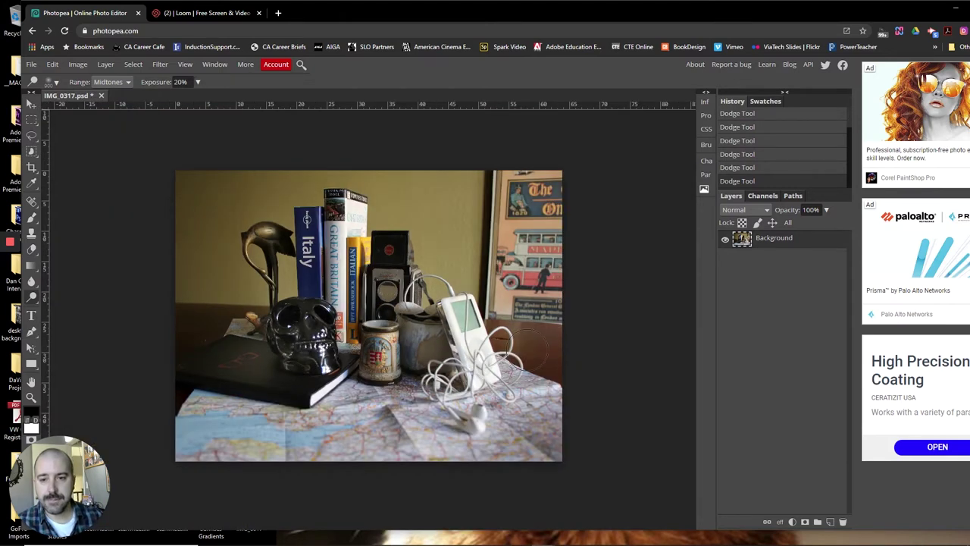
pyautogui.rightClick(33, 300)
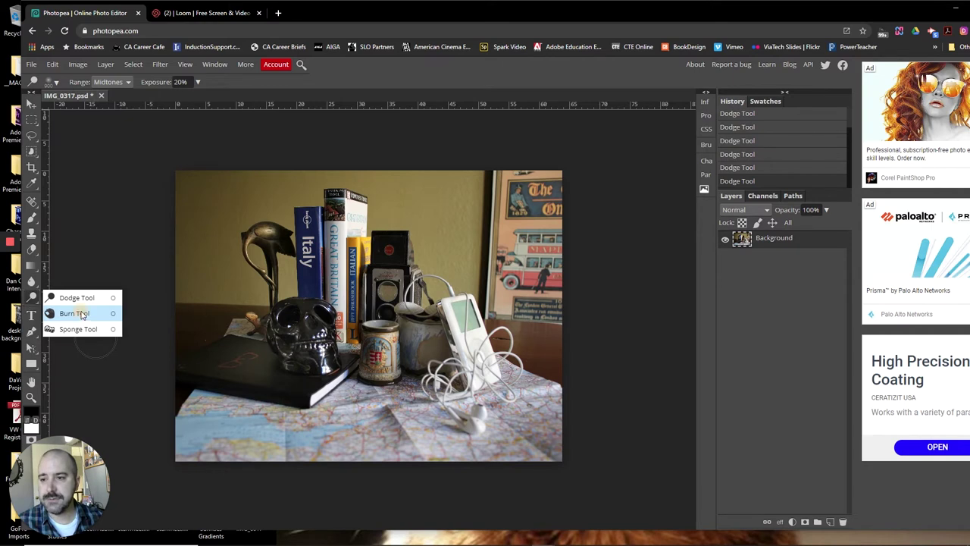
pyautogui.click(76, 313)
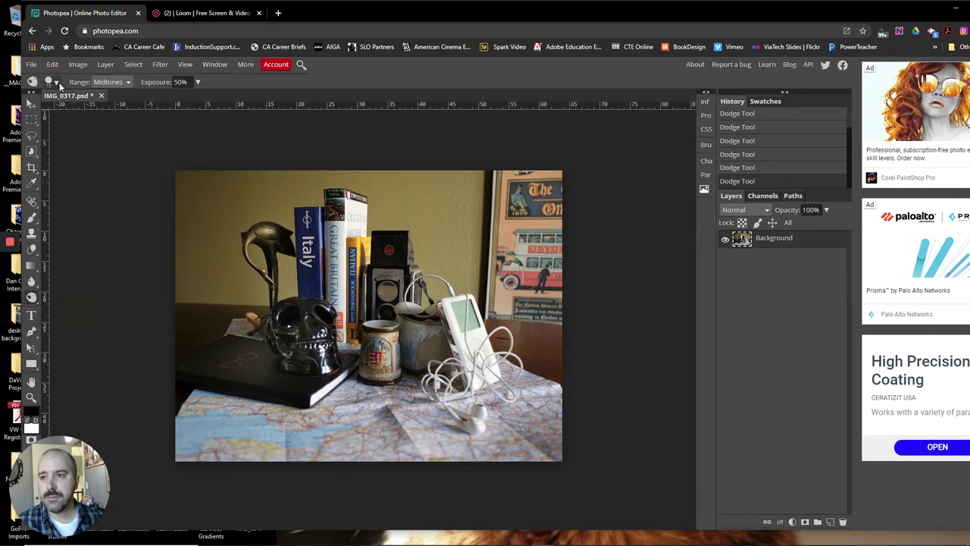
pyautogui.click(53, 82)
pyautogui.moveTo(68, 134); pyautogui.dragTo(44, 133)
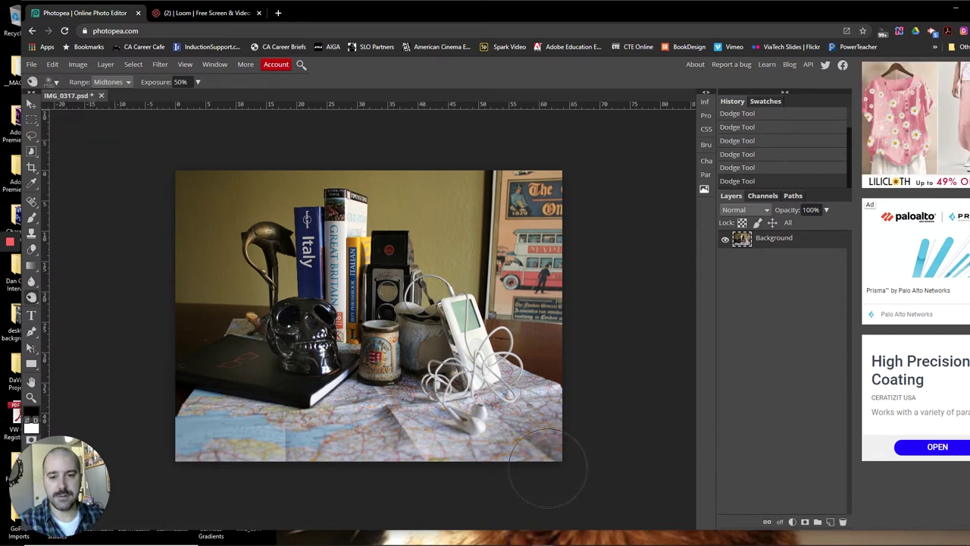
# Burn the bottom corners, the map along the bottom edge, and the top near the books
pyautogui.moveTo(510, 481)
pyautogui.mouseDown()
pyautogui.moveTo(578, 426)
pyautogui.moveTo(600, 360)
pyautogui.moveTo(597, 318)
pyautogui.moveTo(550, 162)
pyautogui.moveTo(477, 144)
pyautogui.moveTo(237, 166)
pyautogui.moveTo(171, 185)
pyautogui.moveTo(147, 269)
pyautogui.moveTo(177, 385)
pyautogui.moveTo(207, 438)
pyautogui.moveTo(264, 475)
pyautogui.moveTo(318, 482)
pyautogui.mouseUp()
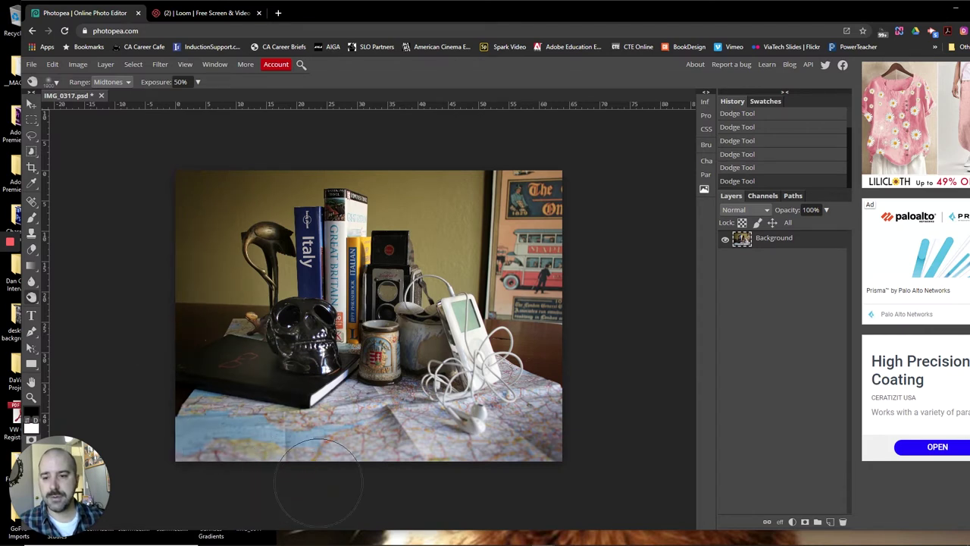
pyautogui.hotkey('shift', 'o')
pyautogui.moveTo(189, 425); pyautogui.dragTo(203, 433)
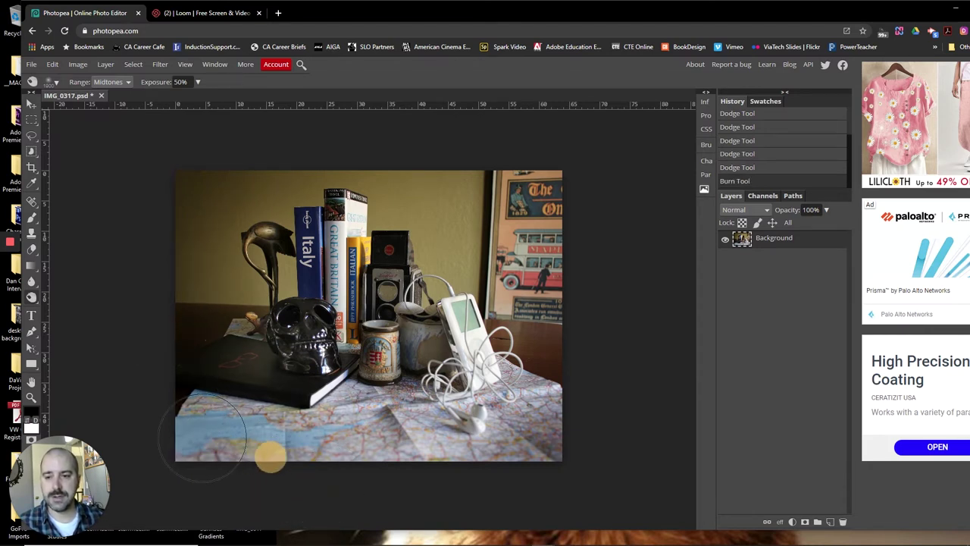
pyautogui.moveTo(270, 455)
pyautogui.mouseDown()
pyautogui.moveTo(351, 476)
pyautogui.moveTo(507, 479)
pyautogui.moveTo(591, 452)
pyautogui.moveTo(602, 428)
pyautogui.moveTo(574, 460)
pyautogui.moveTo(610, 401)
pyautogui.mouseUp()
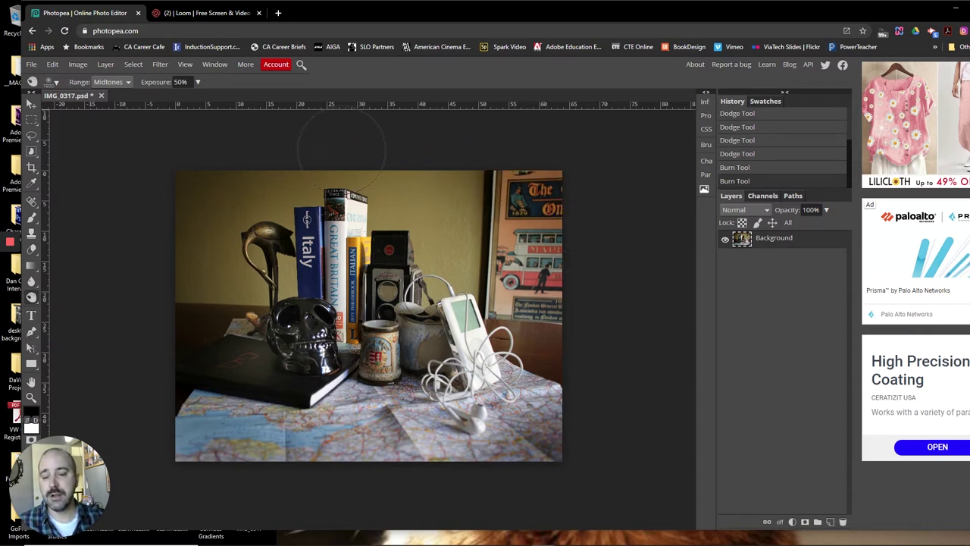
pyautogui.moveTo(342, 149); pyautogui.dragTo(440, 178)
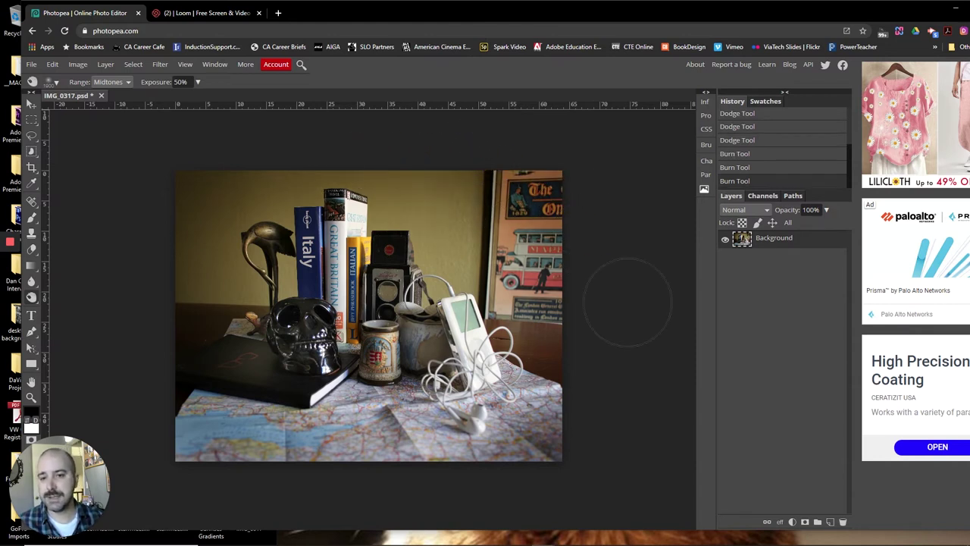
pyautogui.click(791, 522)
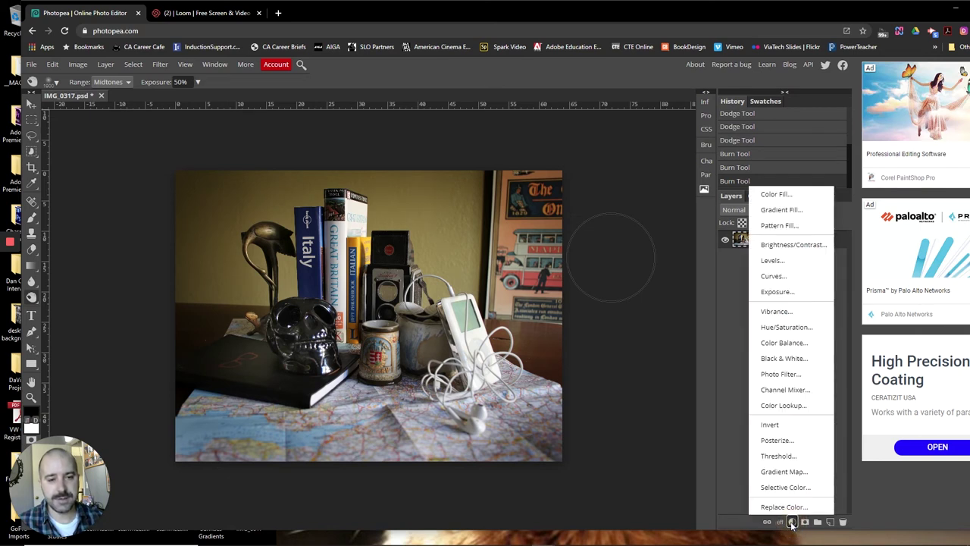
# Add a Color Balance layer with Shadows Blue 19 and Midtones Green 20
pyautogui.click(799, 344)
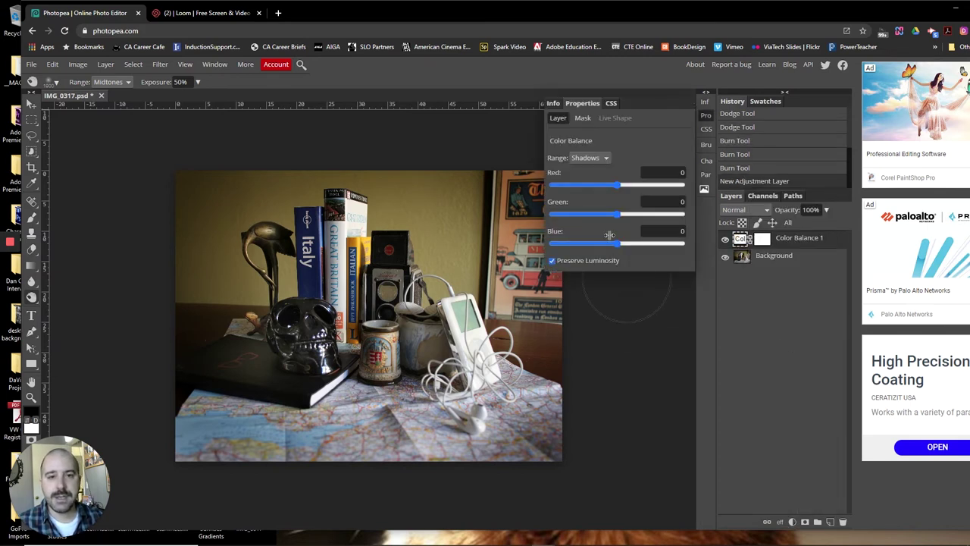
pyautogui.moveTo(618, 243); pyautogui.dragTo(629, 243)
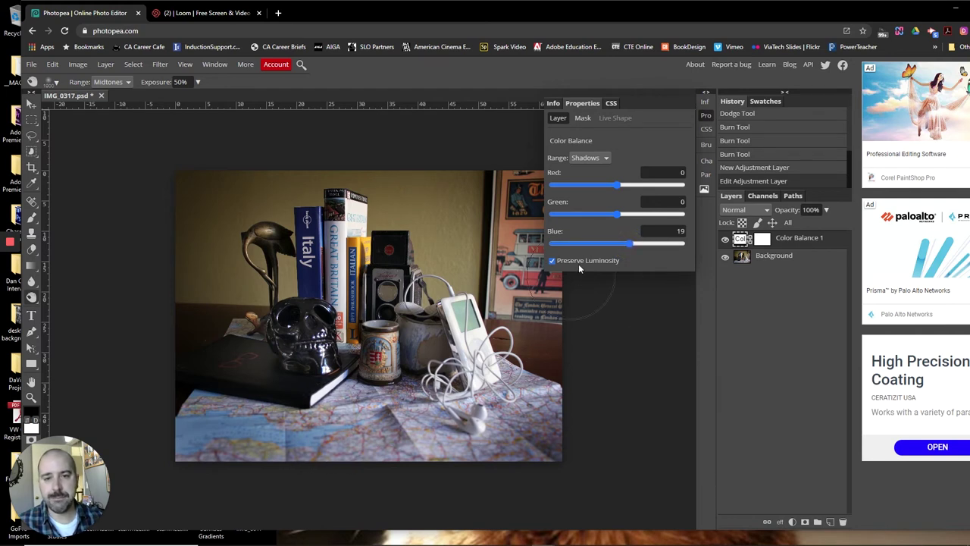
pyautogui.click(591, 158)
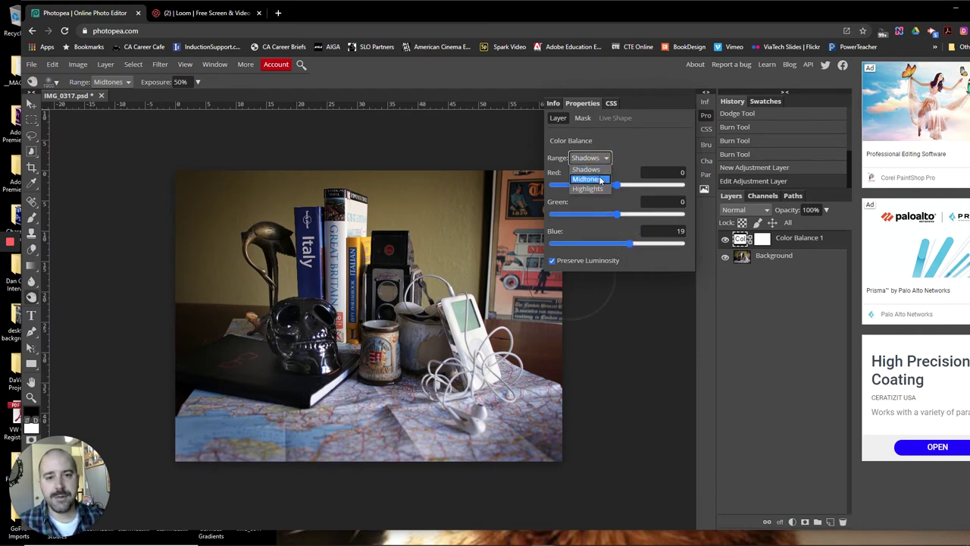
pyautogui.click(599, 180)
pyautogui.moveTo(617, 214); pyautogui.dragTo(630, 215)
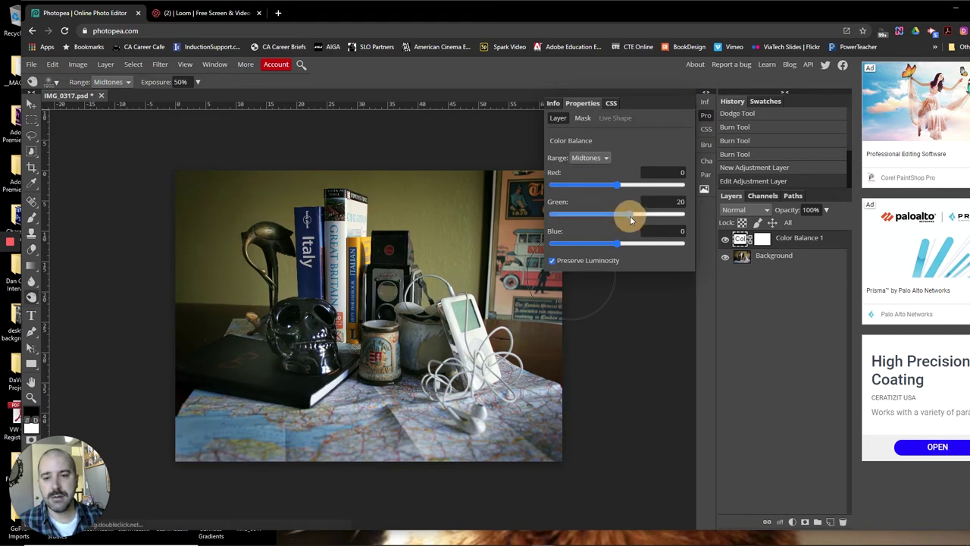
# Set Color Balance Highlights to Red 26 and Green 11, toggling visibility to compare
pyautogui.click(589, 157)
pyautogui.click(607, 188)
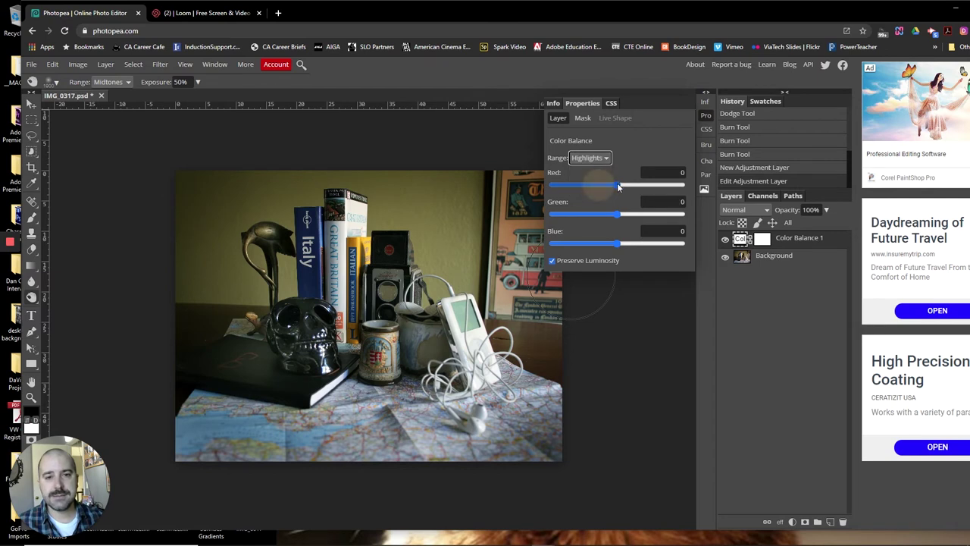
pyautogui.moveTo(618, 185); pyautogui.dragTo(624, 212)
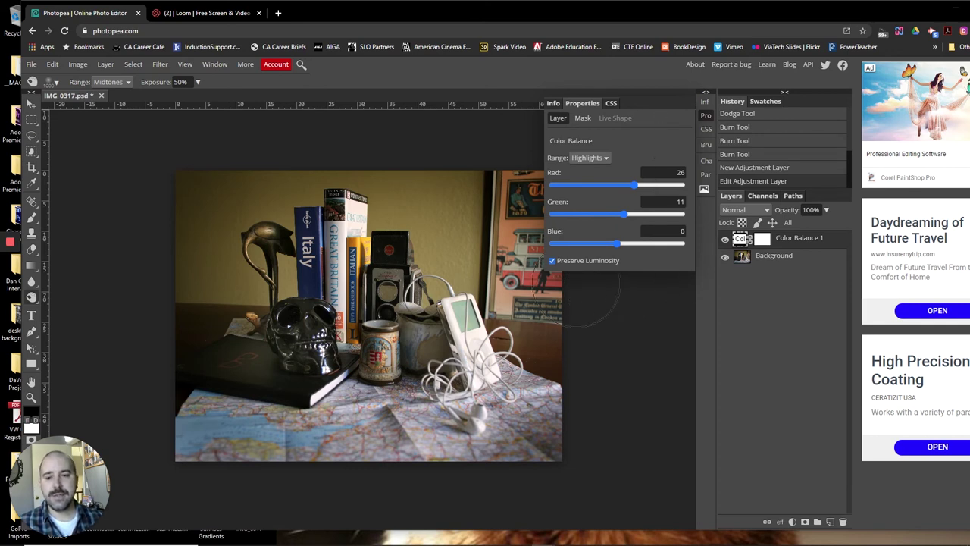
pyautogui.click(725, 241)
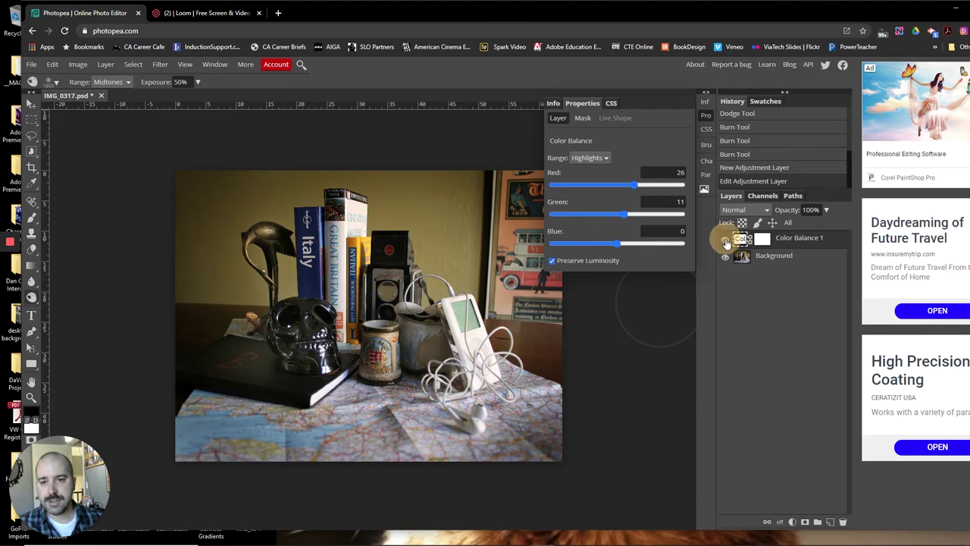
pyautogui.click(726, 241)
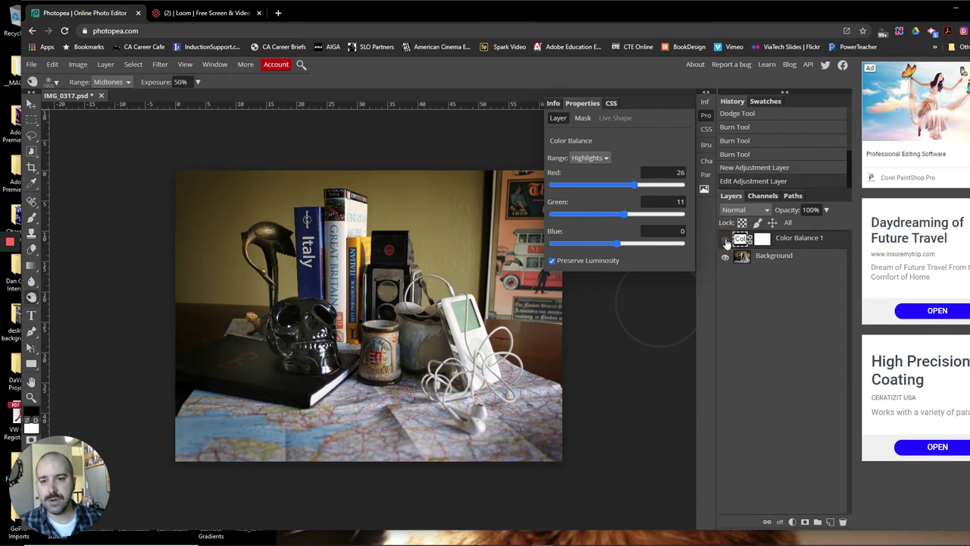
pyautogui.click(725, 241)
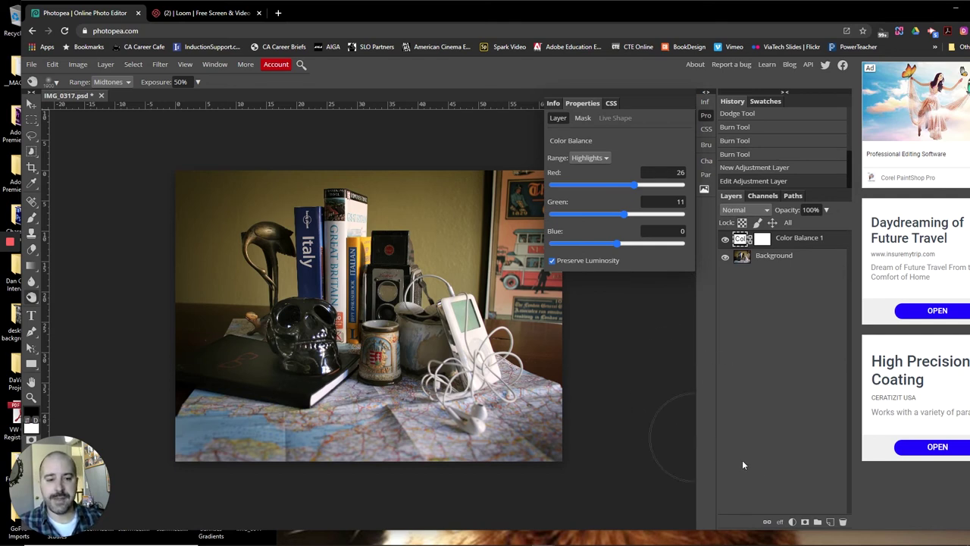
pyautogui.click(792, 521)
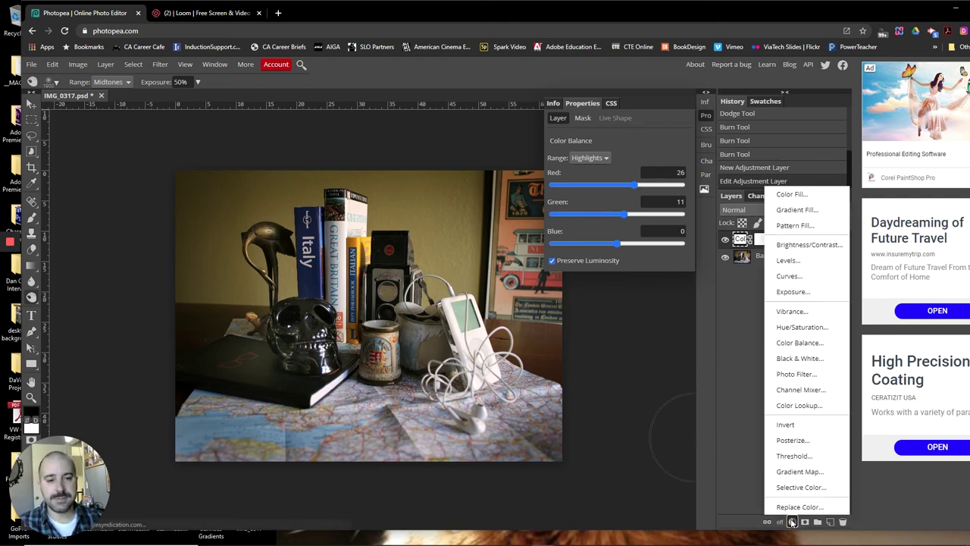
# Add a Levels layer above Color Balance 1 with output black level 23
pyautogui.click(806, 263)
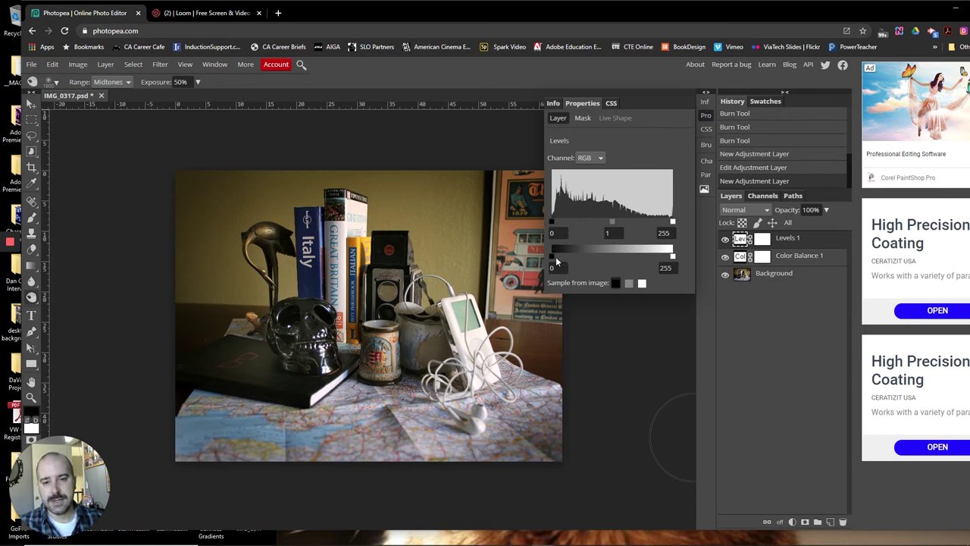
pyautogui.moveTo(552, 254); pyautogui.dragTo(555, 260)
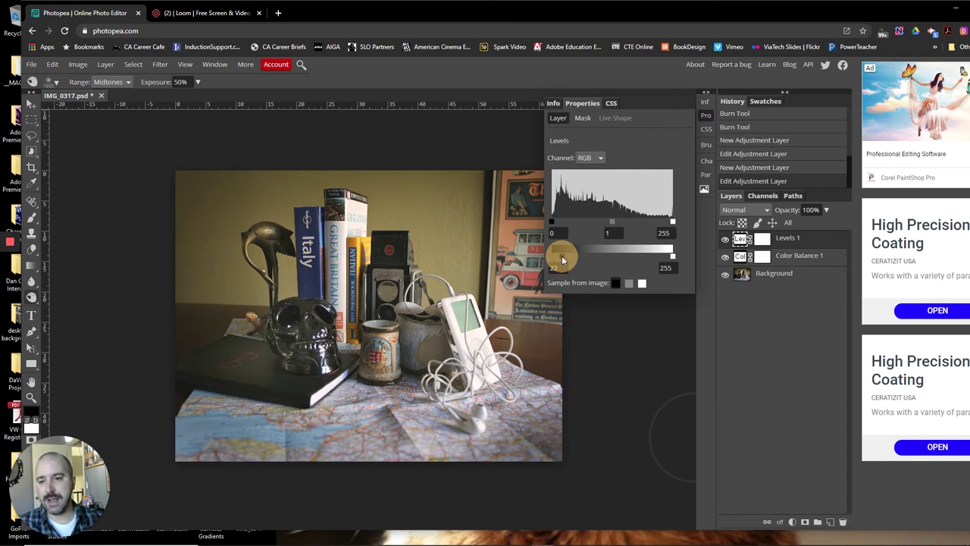
pyautogui.moveTo(562, 255); pyautogui.dragTo(562, 255)
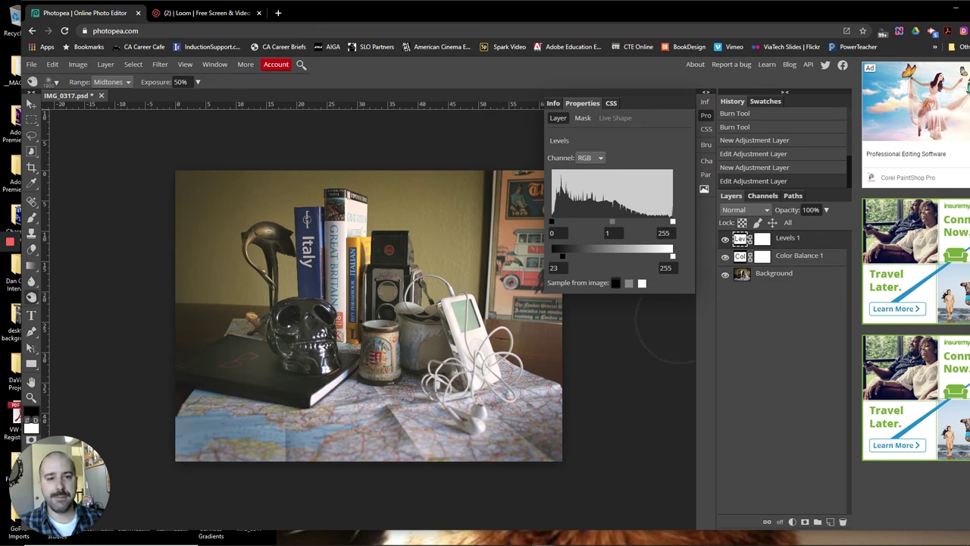
pyautogui.click(31, 103)
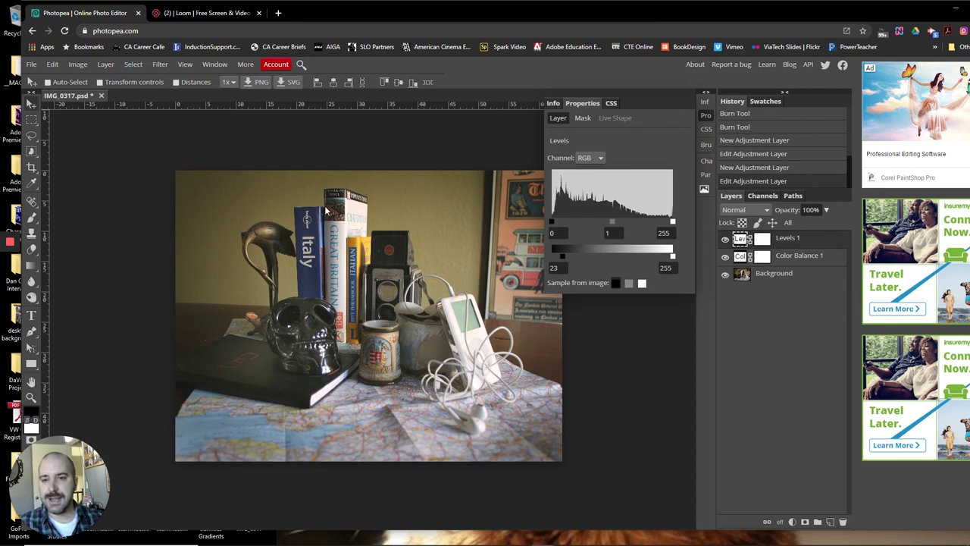
# Select a rectangle just inside the photo's edges and invert it to the border strip
pyautogui.click(34, 120)
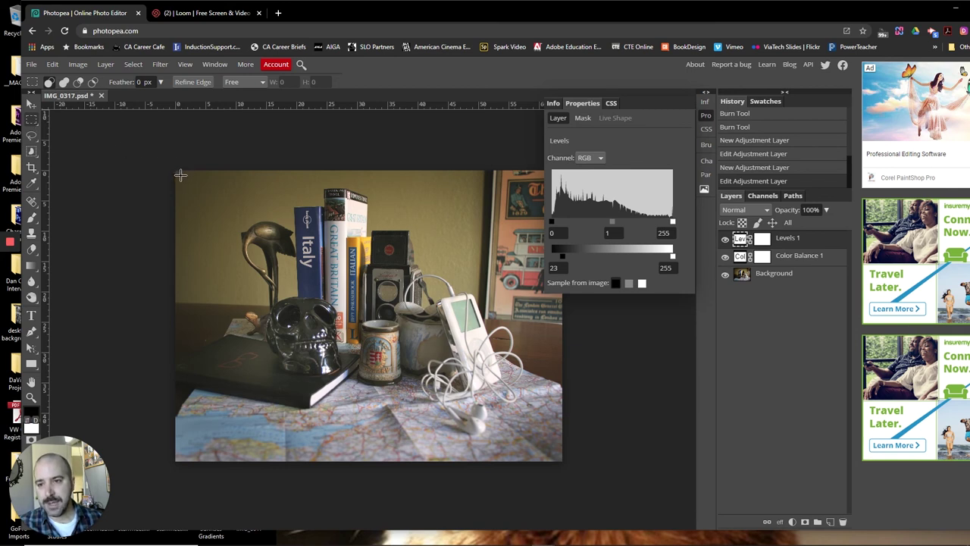
pyautogui.moveTo(181, 175); pyautogui.dragTo(556, 457)
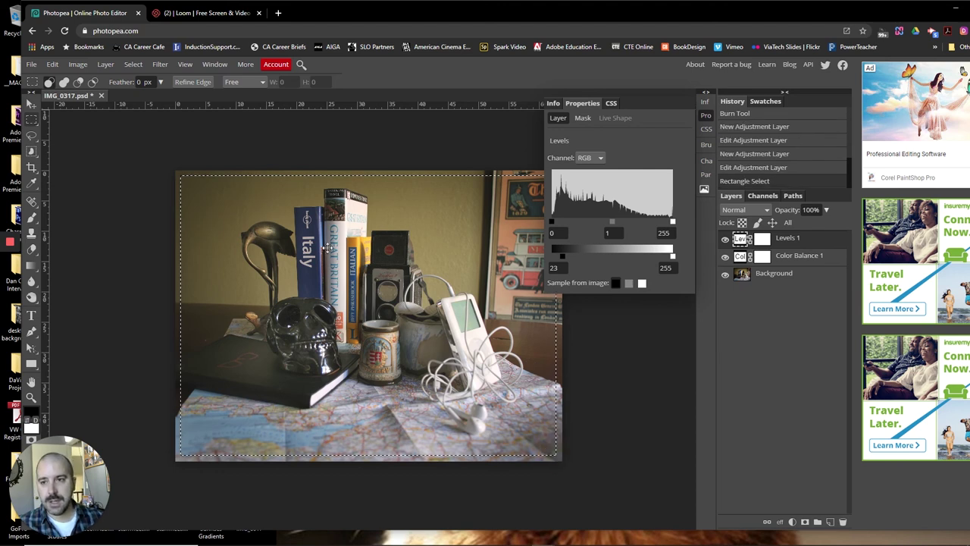
pyautogui.click(137, 64)
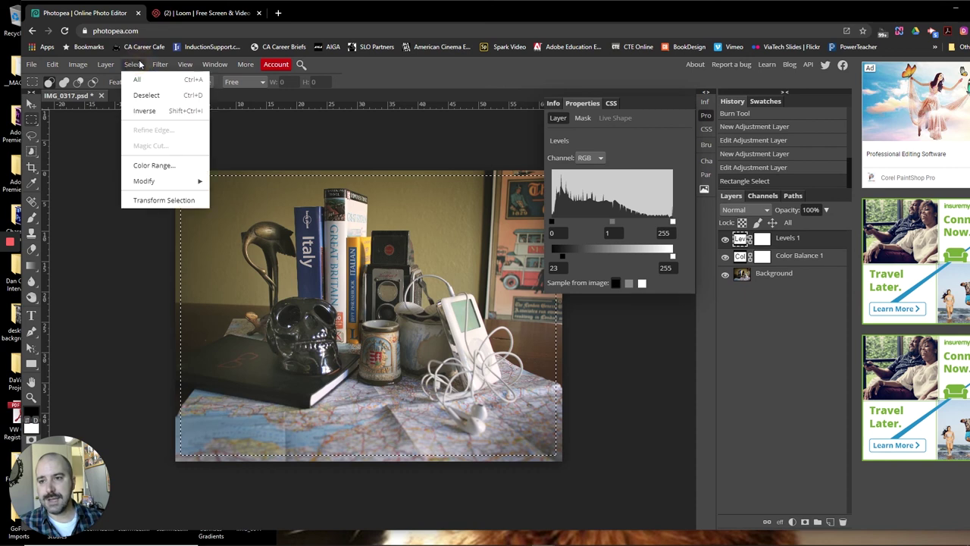
pyautogui.click(144, 111)
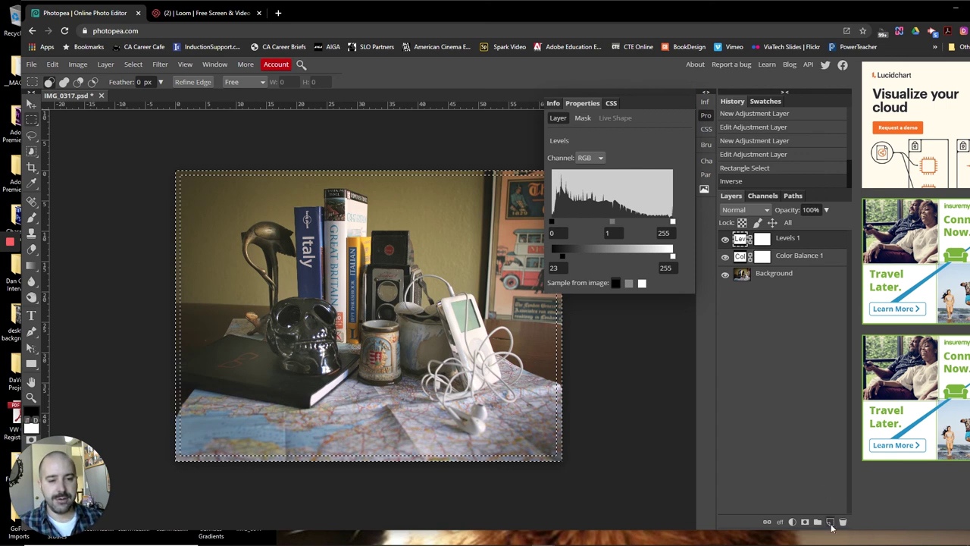
# Fill the border strip with white on a new Layer 1, then deselect
pyautogui.click(830, 522)
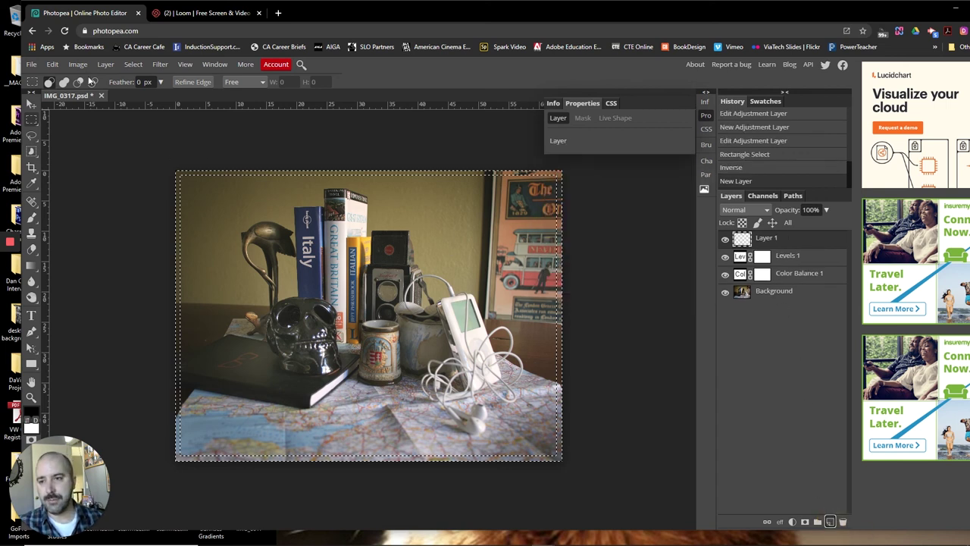
pyautogui.click(53, 67)
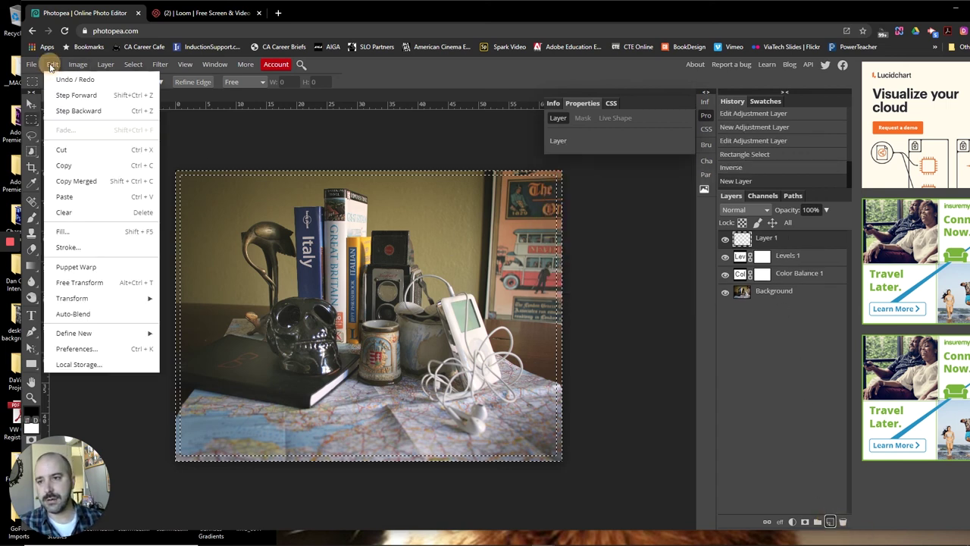
pyautogui.click(68, 236)
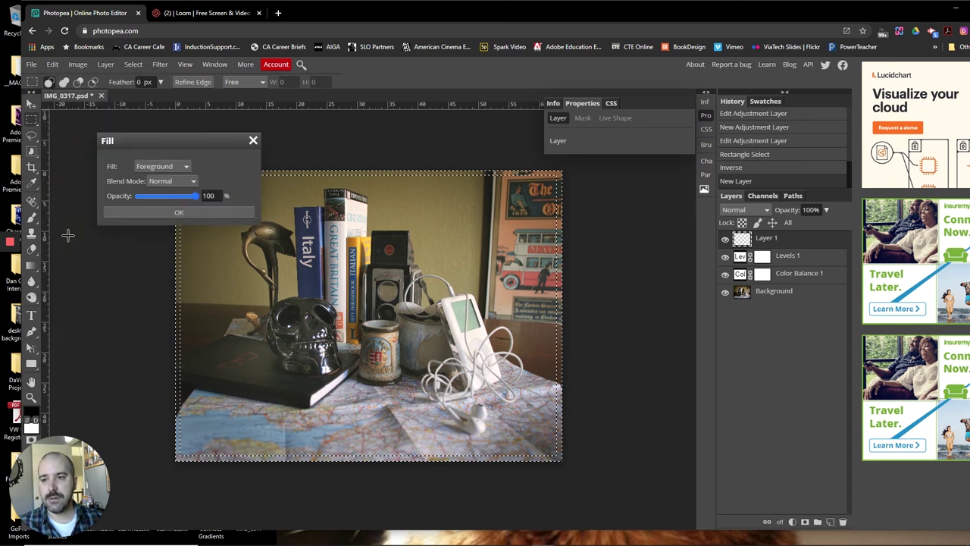
pyautogui.click(185, 168)
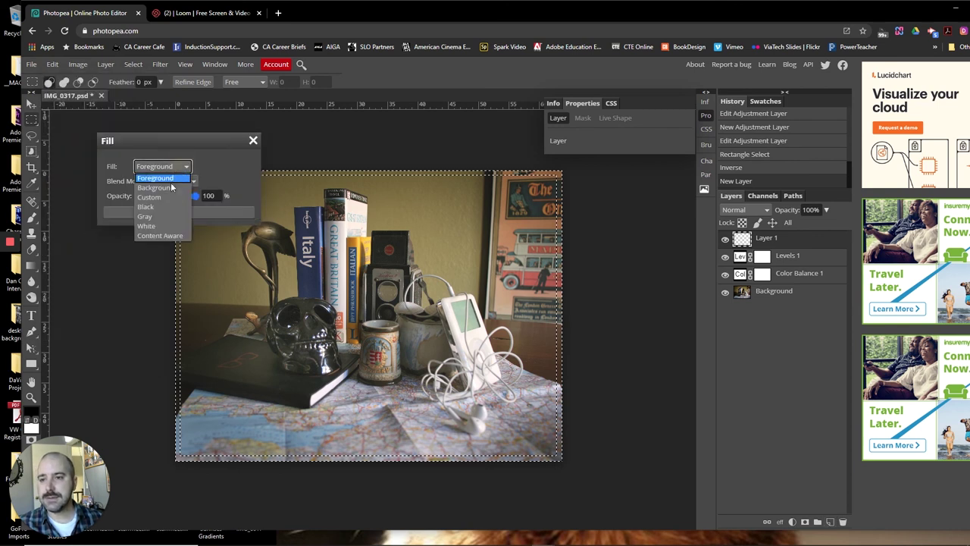
pyautogui.click(160, 226)
pyautogui.click(227, 214)
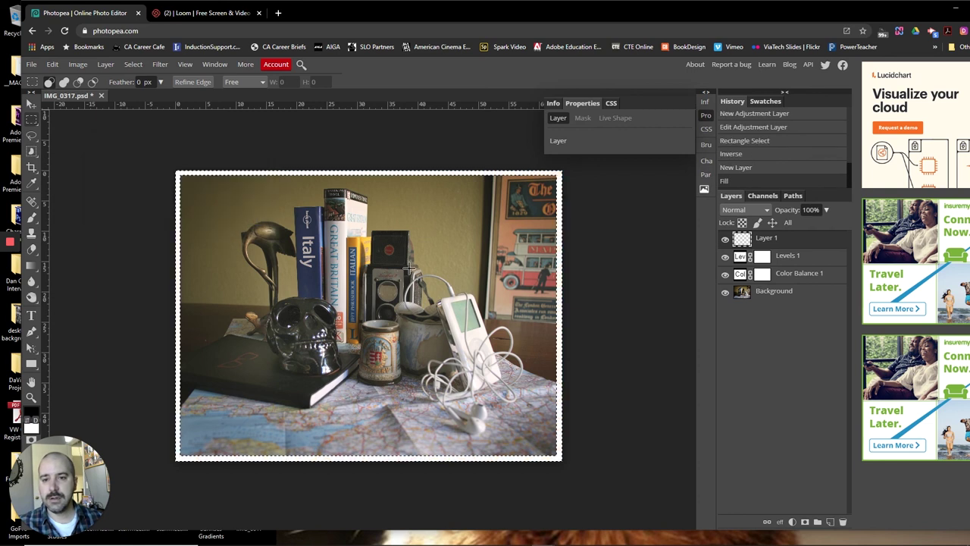
pyautogui.hotkey('ctrl', 'd')
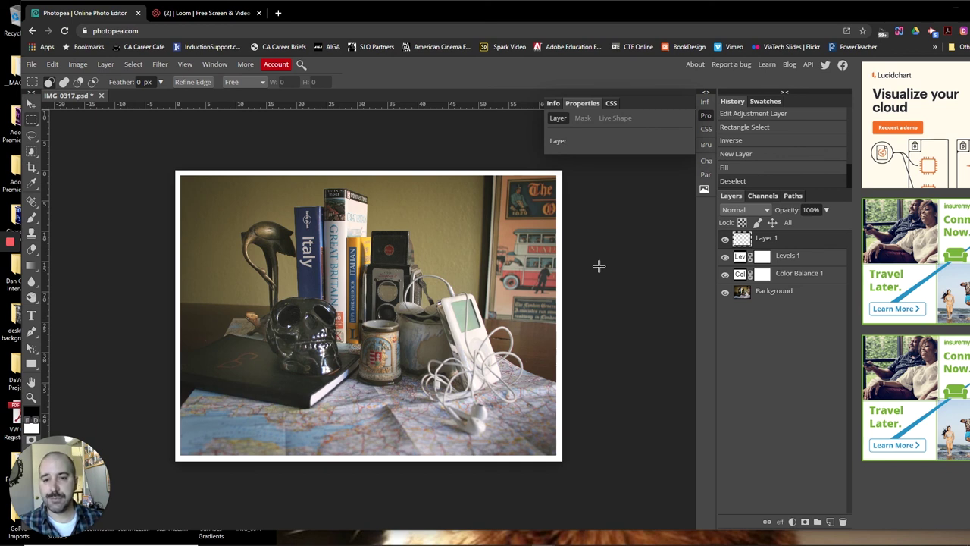
# Open the File menu's Export as list with JPG highlighted
pyautogui.click(32, 65)
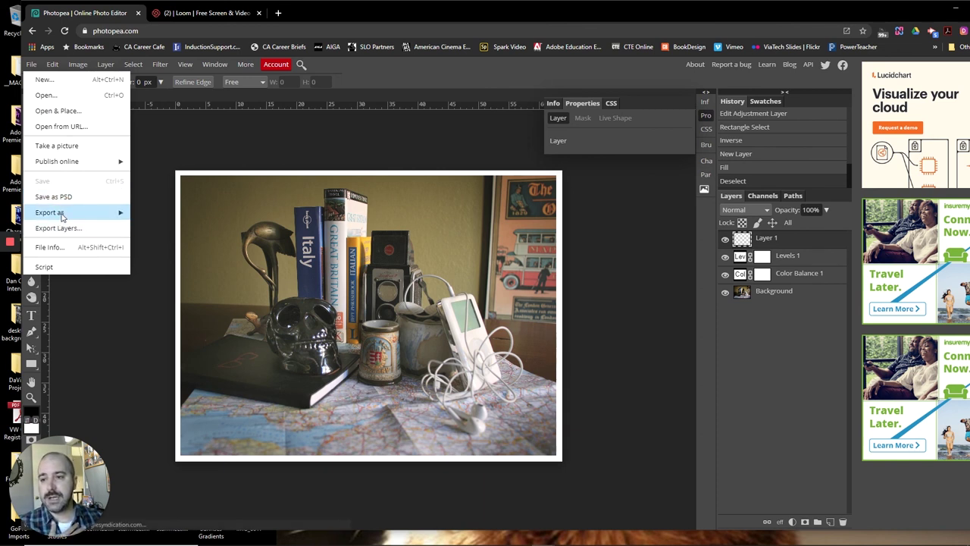
pyautogui.moveTo(121, 212)
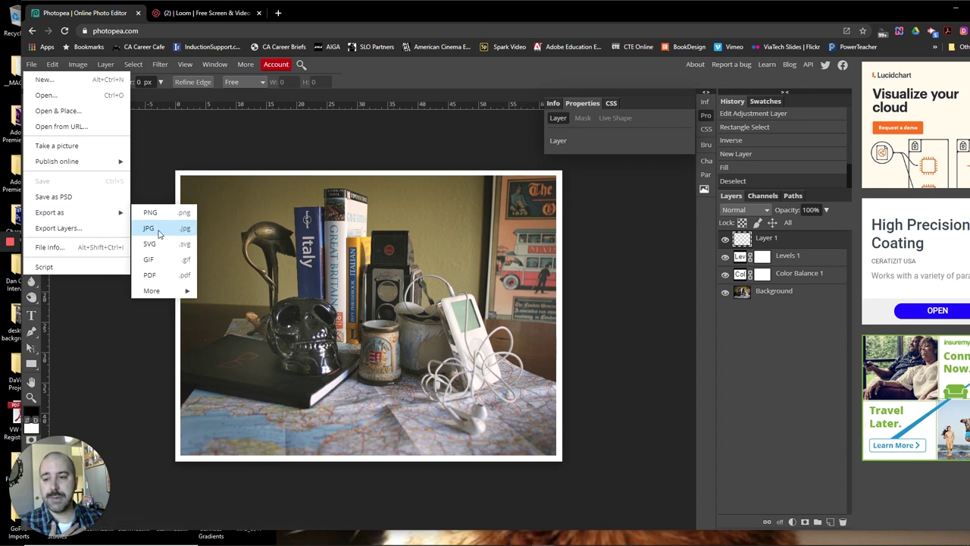